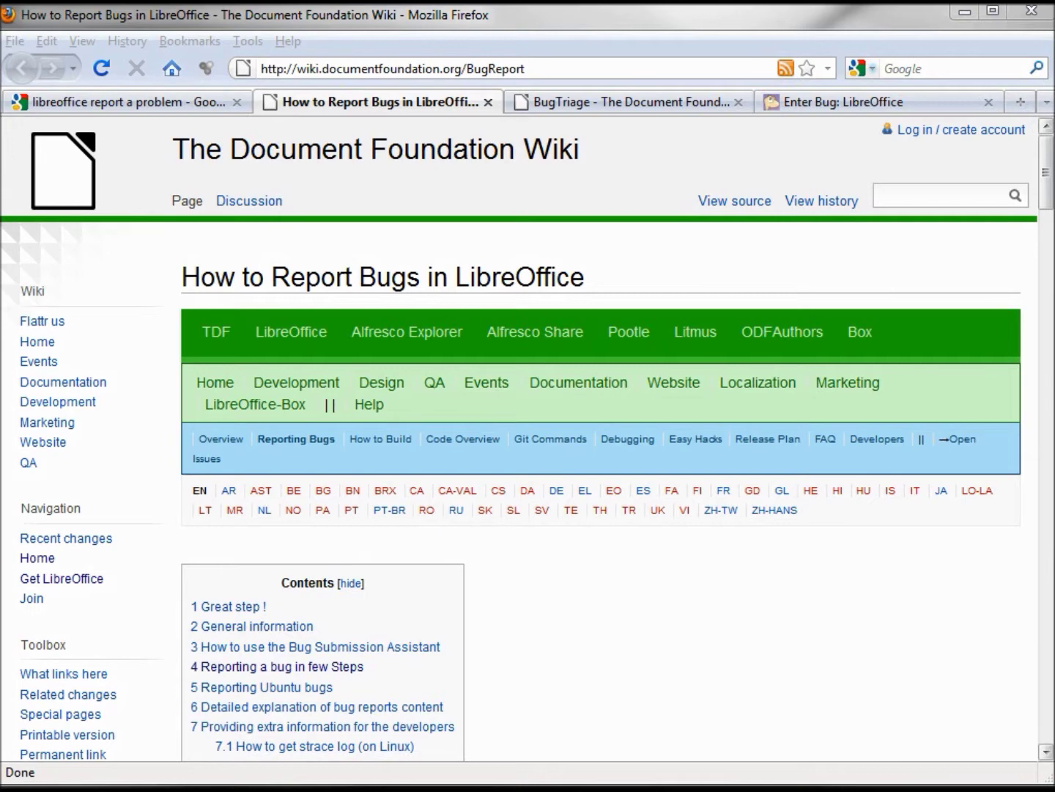
- Bring up the context menu for the BugTriage link under General information
{"action": "left_click", "coordinate": [1048, 172]}
{"action": "left_click_drag", "start_coordinate": [1047, 174], "coordinate": [1045, 407]}
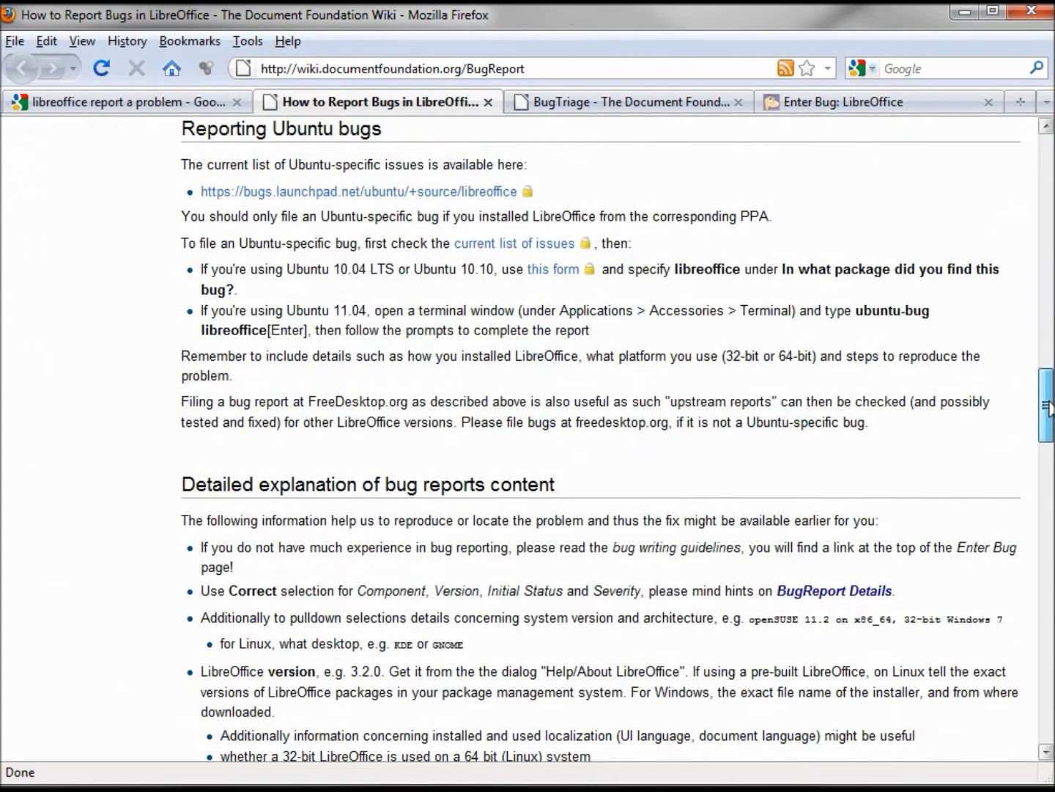
{"action": "left_click_drag", "start_coordinate": [1046, 407], "coordinate": [1045, 164]}
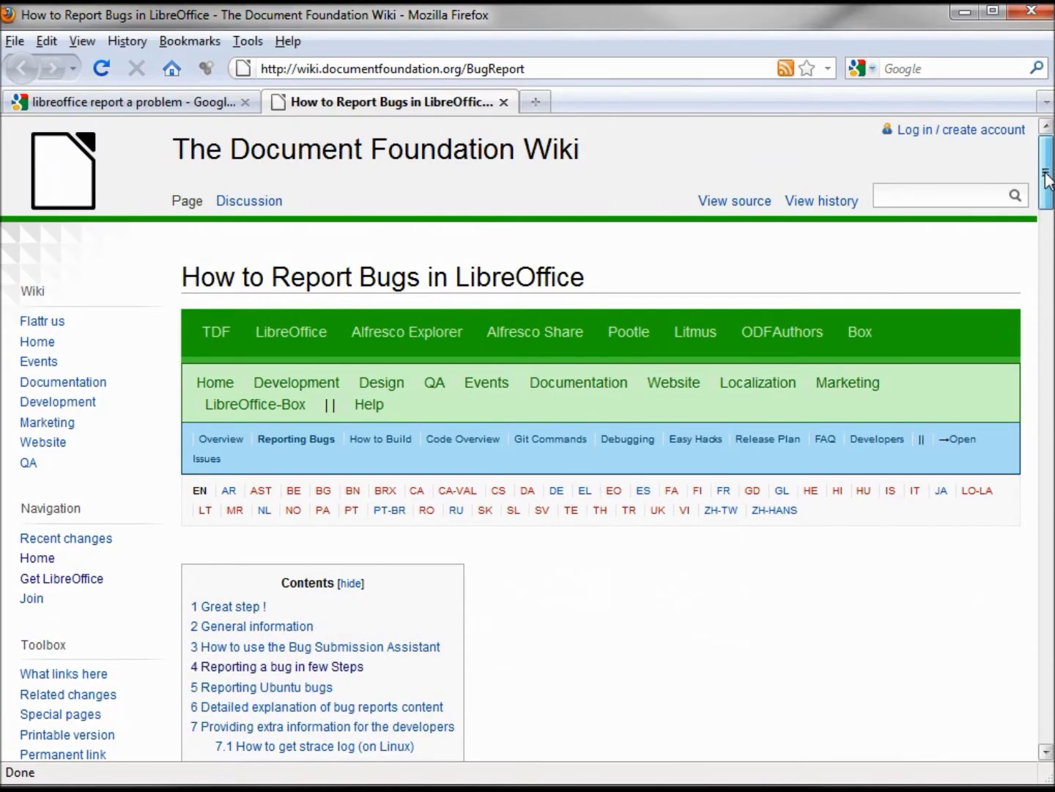
{"action": "scroll", "coordinate": [528, 429], "scroll_direction": "down", "scroll_amount": 5}
{"action": "scroll", "coordinate": [527, 429], "scroll_direction": "down", "scroll_amount": 6}
{"action": "scroll", "coordinate": [528, 429], "scroll_direction": "down", "scroll_amount": 5}
{"action": "scroll", "coordinate": [528, 429], "scroll_direction": "down", "scroll_amount": 1}
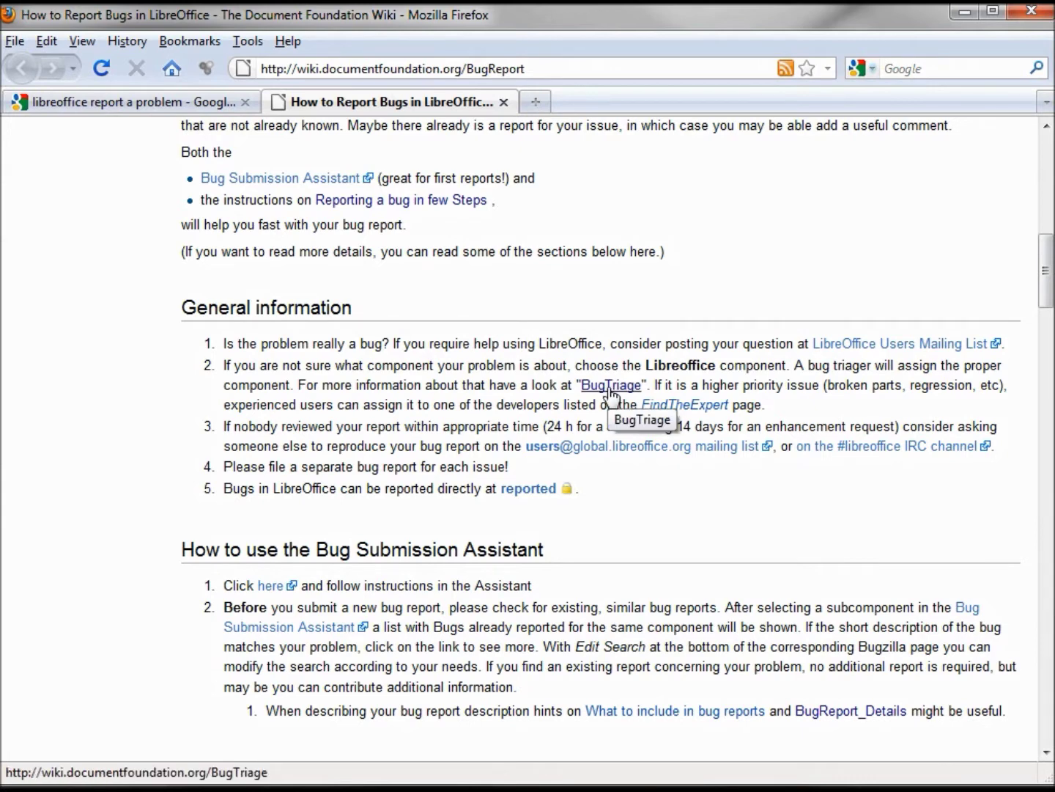
{"action": "right_click", "coordinate": [611, 393]}
- Open the BugTriage page, then open 'Bugzilla for LibreOffice' in another new tab
{"action": "left_click", "coordinate": [684, 423]}
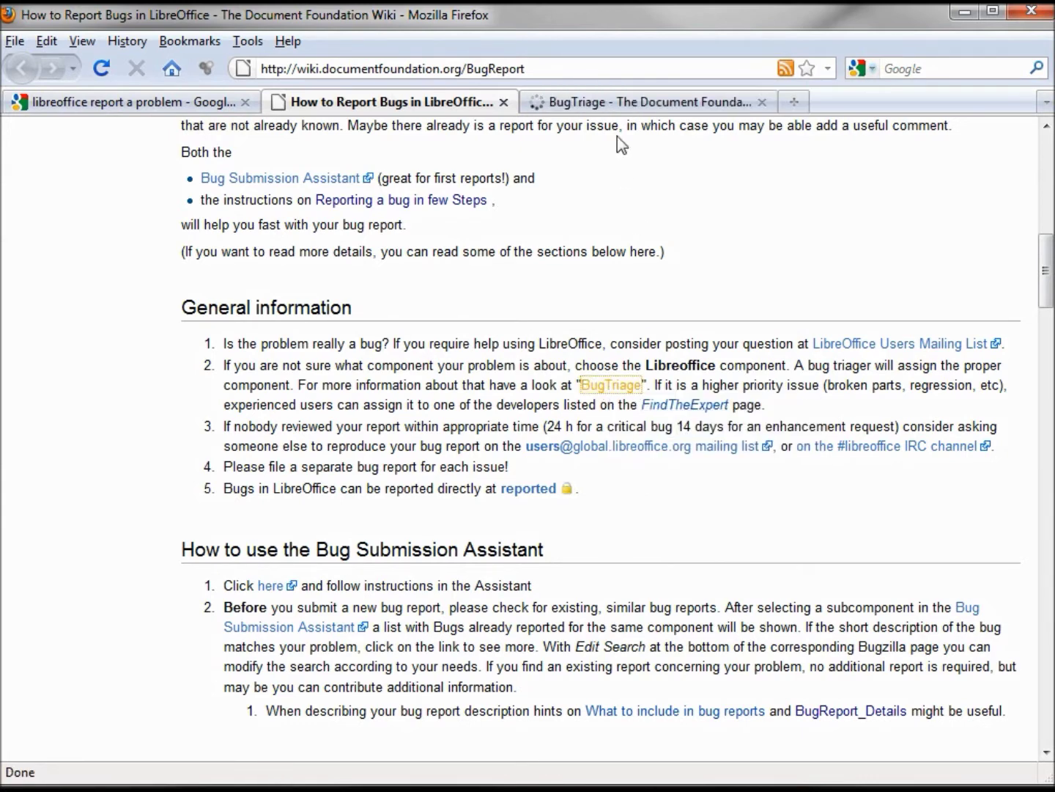
{"action": "left_click", "coordinate": [619, 103]}
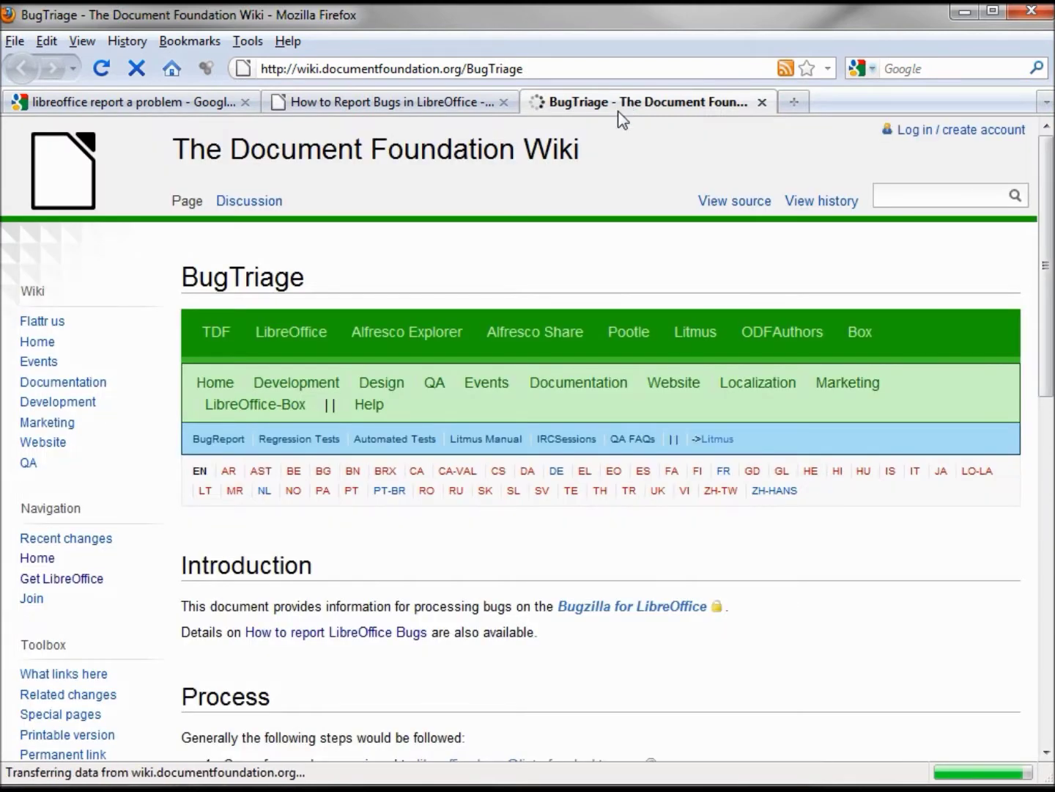
{"action": "right_click", "coordinate": [626, 608]}
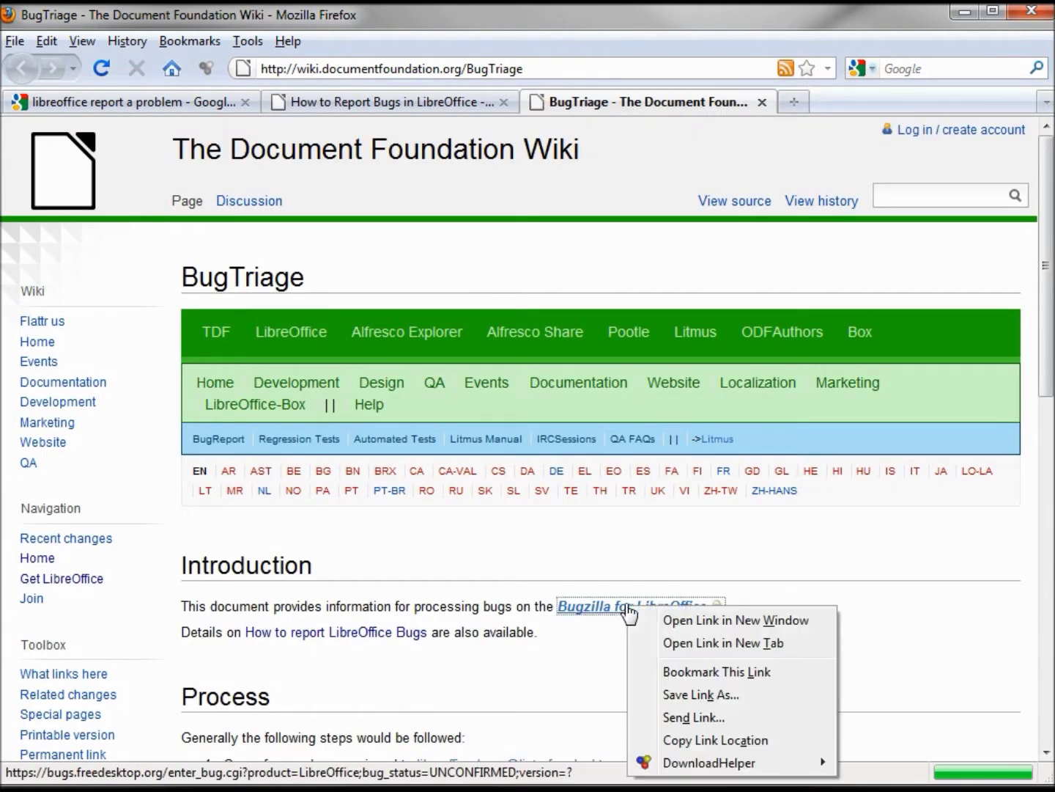
{"action": "left_click", "coordinate": [711, 646]}
{"action": "left_click", "coordinate": [855, 97]}
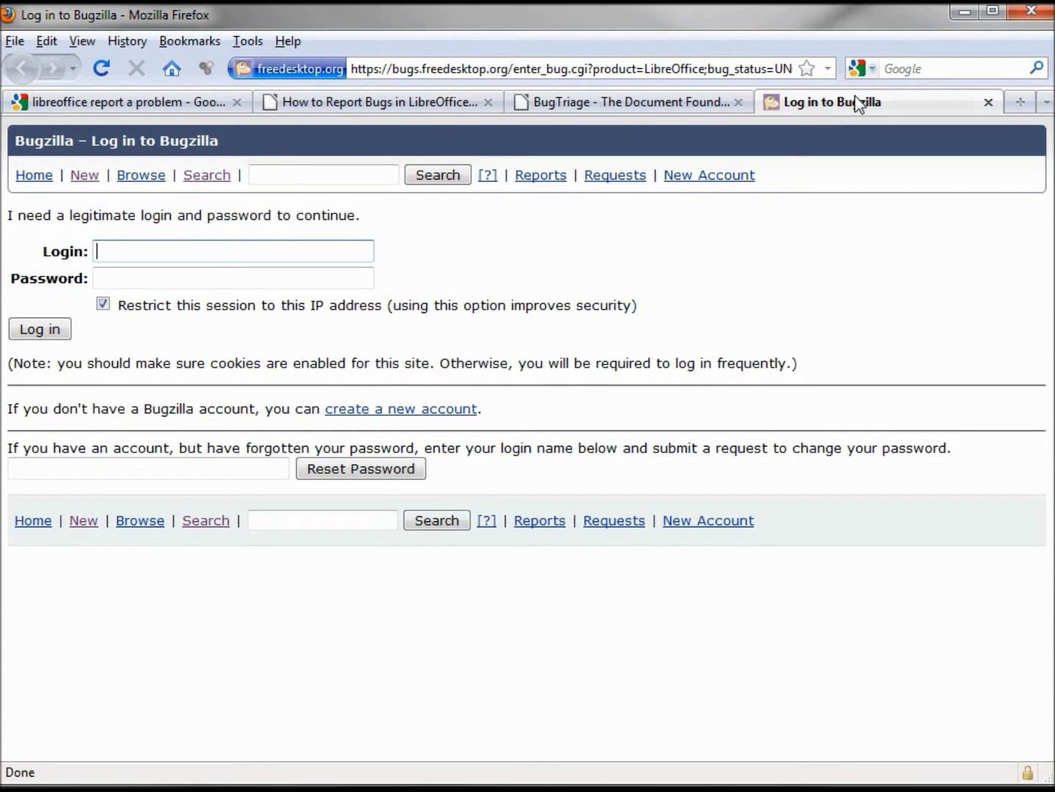
{"action": "type", "text": "The"}
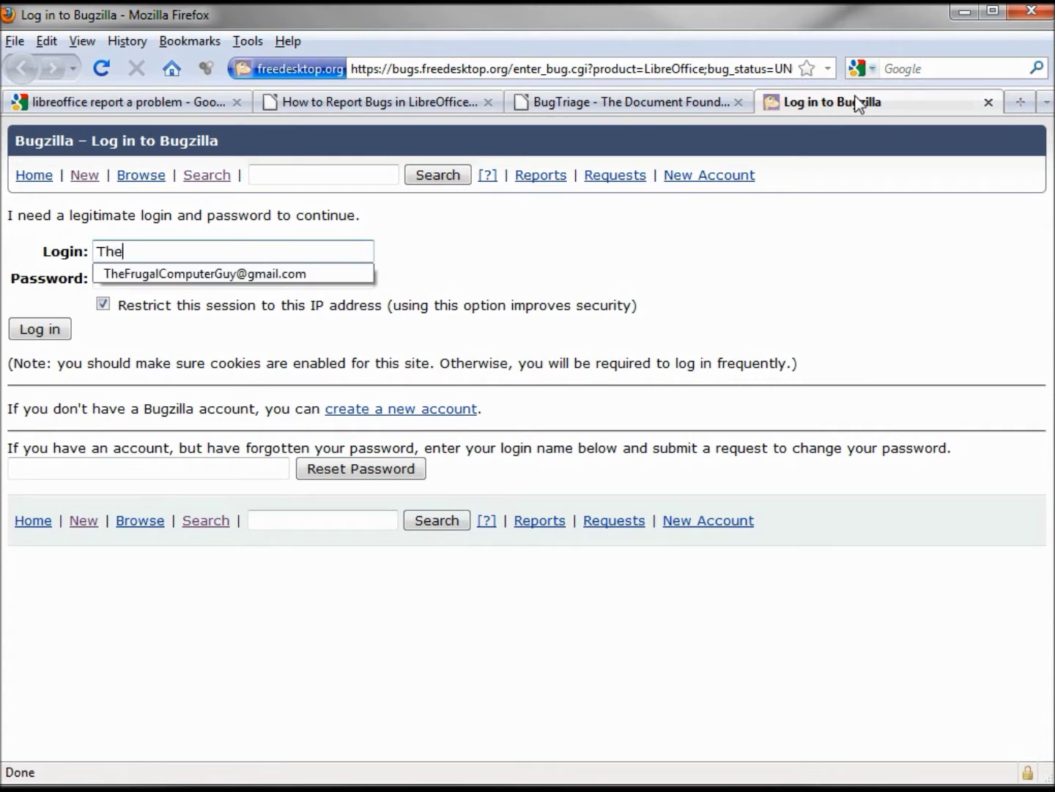
- Sign in to Bugzilla with the saved login suggestion and its password
{"action": "key", "text": "Down"}
{"action": "key", "text": "Return"}
{"action": "key", "text": "Tab"}
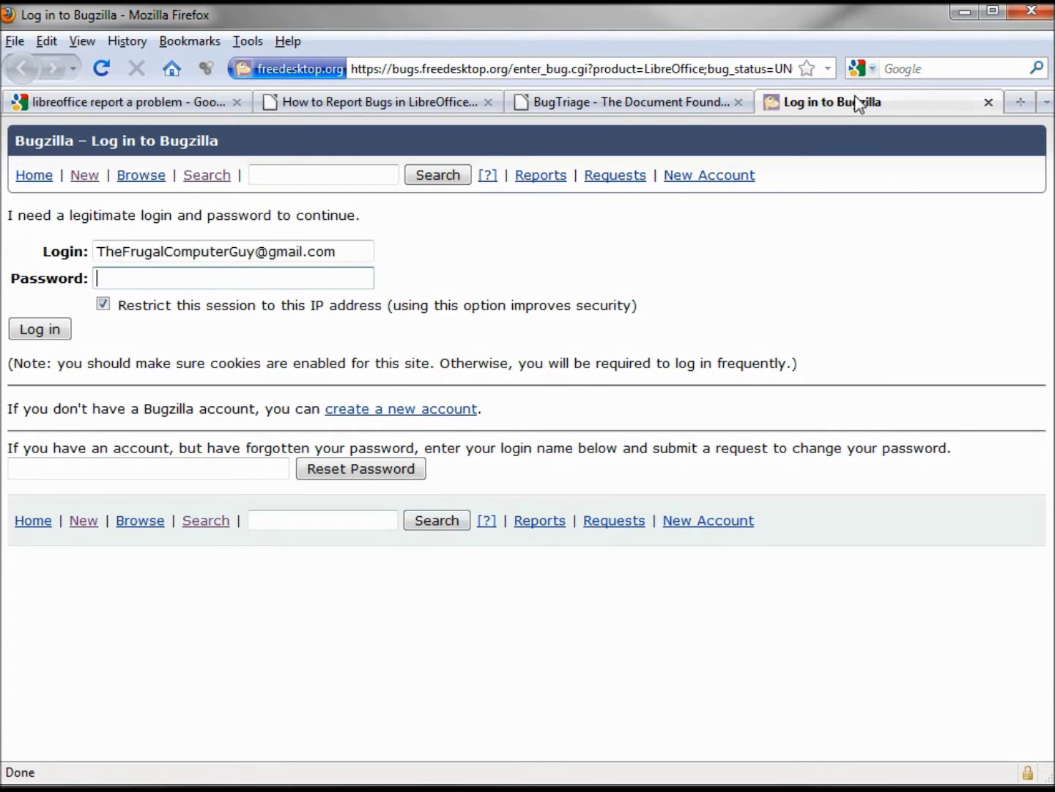
{"action": "type", "text": "*******"}
{"action": "left_click", "coordinate": [27, 331]}
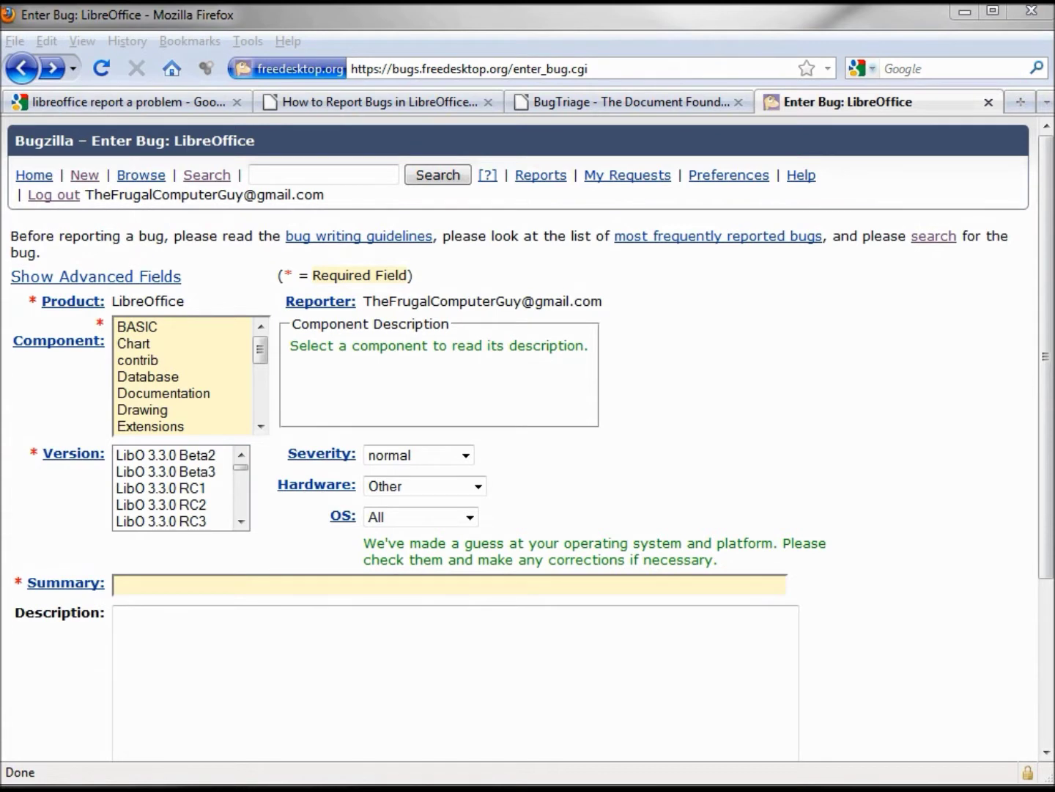
- Quick-search Bugzilla for the suggested 'Style Paragraph Bullet' query
{"action": "left_click", "coordinate": [275, 172]}
{"action": "left_click", "coordinate": [319, 231]}
{"action": "left_click", "coordinate": [438, 175]}
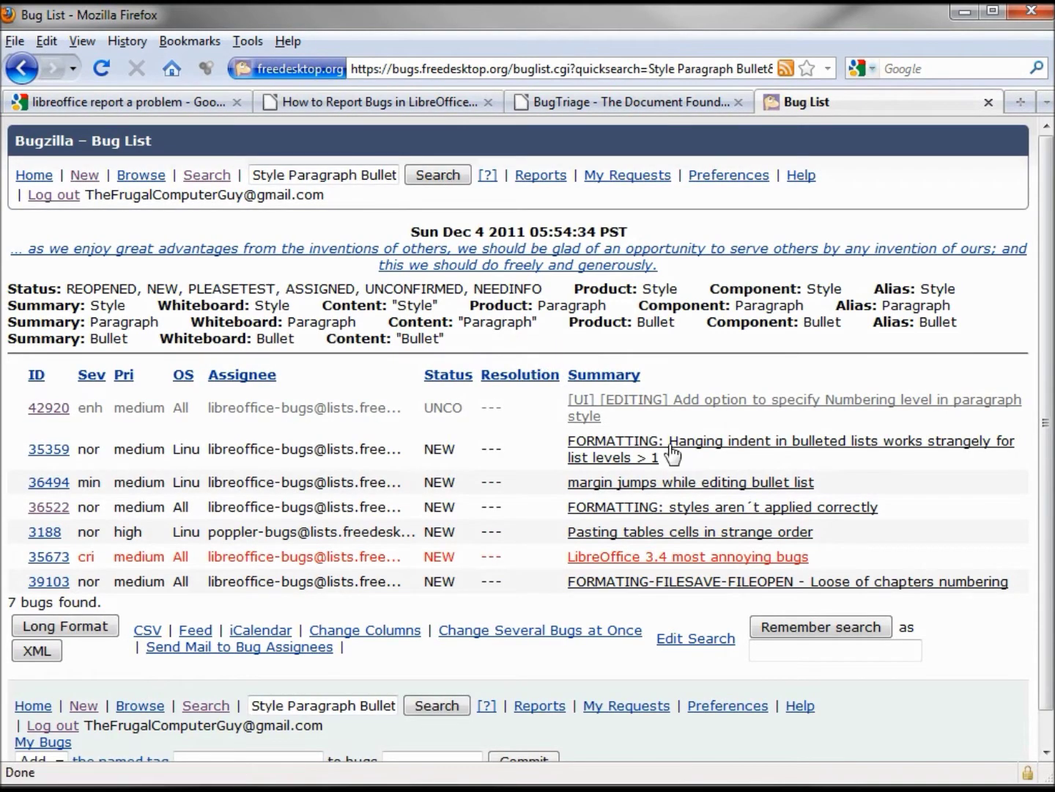
{"action": "left_click", "coordinate": [651, 404]}
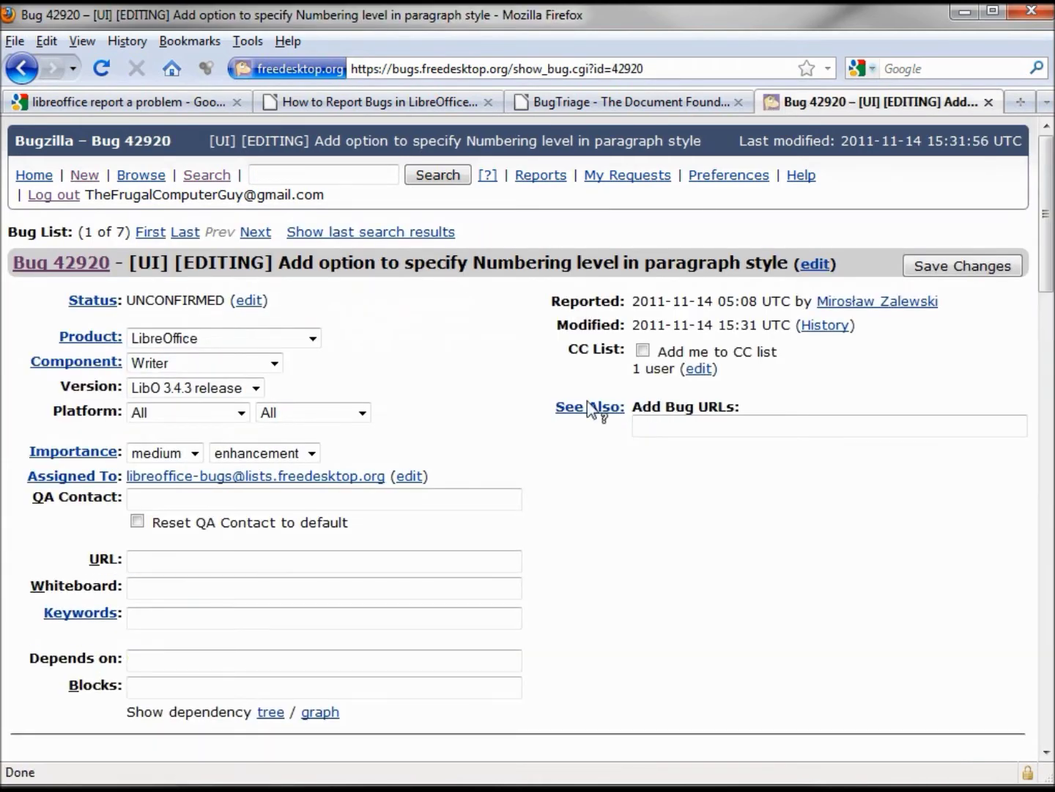
{"action": "scroll", "coordinate": [596, 409], "scroll_direction": "down", "scroll_amount": 5}
{"action": "scroll", "coordinate": [572, 412], "scroll_direction": "down", "scroll_amount": 5}
{"action": "scroll", "coordinate": [573, 415], "scroll_direction": "down", "scroll_amount": 3}
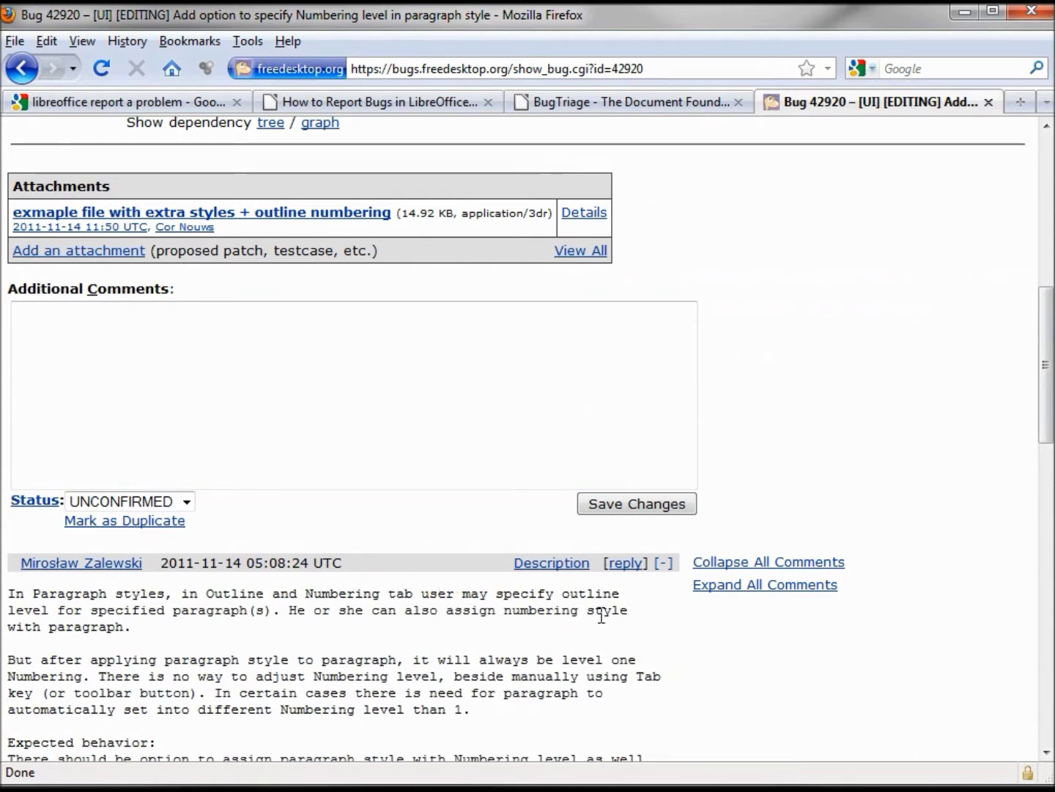
{"action": "scroll", "coordinate": [316, 529], "scroll_direction": "down", "scroll_amount": 5}
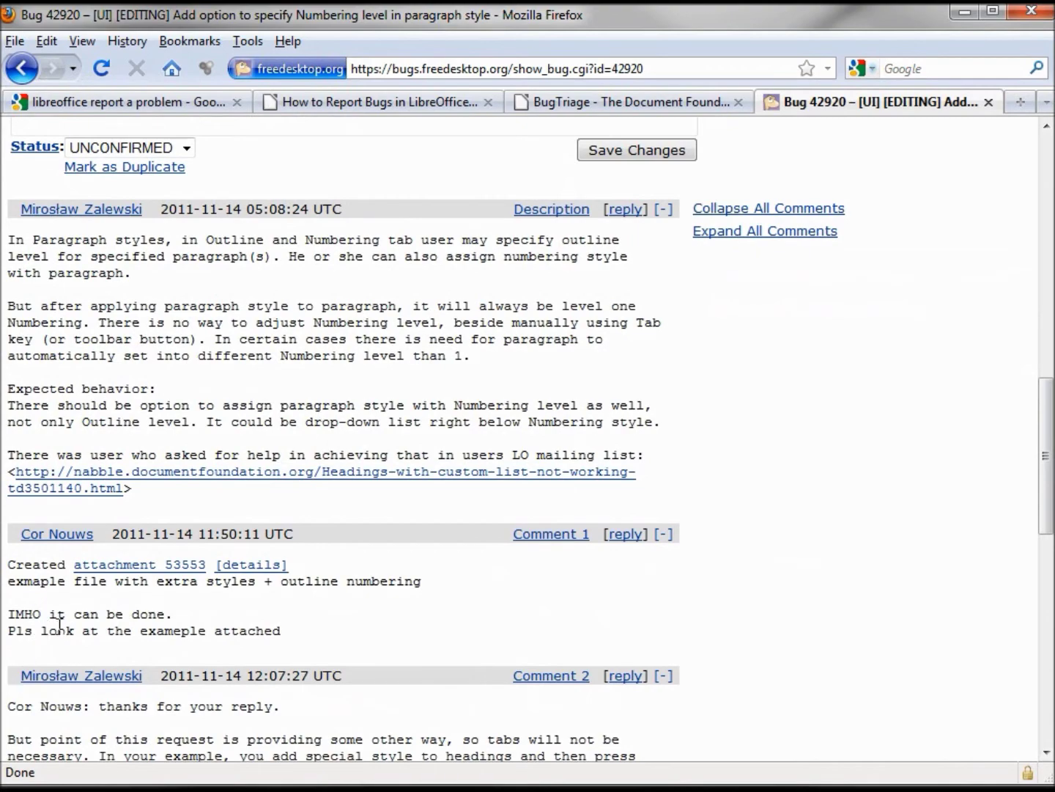
{"action": "scroll", "coordinate": [376, 575], "scroll_direction": "down", "scroll_amount": 5}
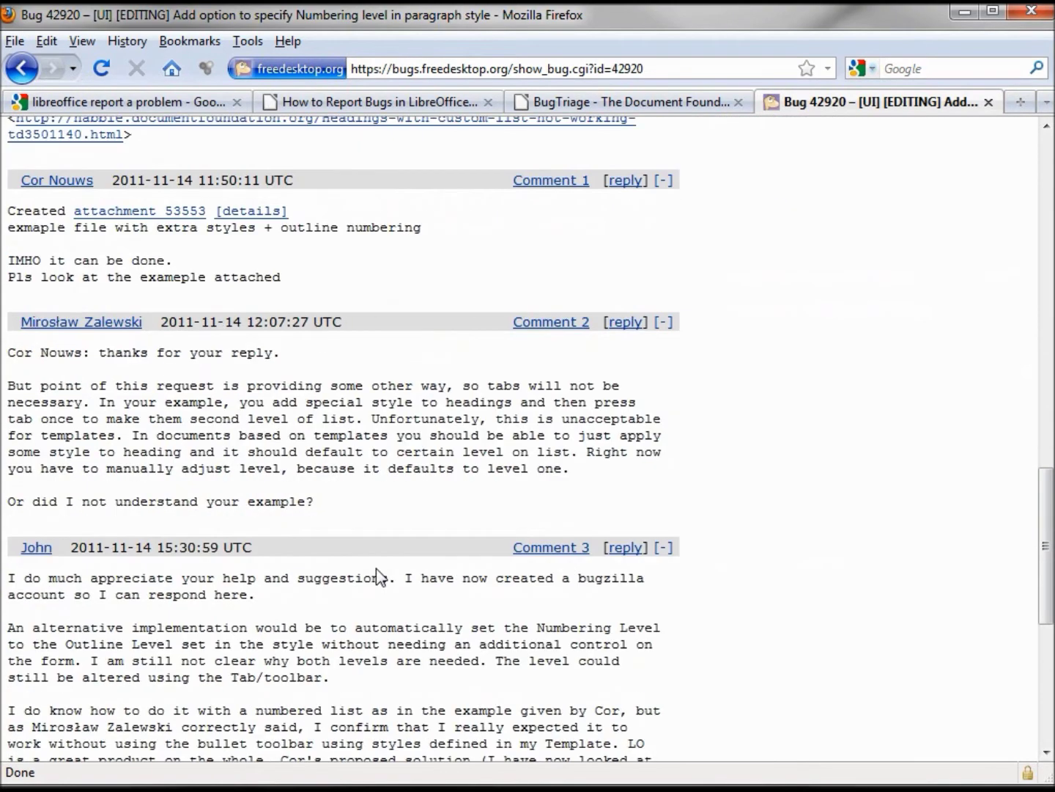
{"action": "scroll", "coordinate": [376, 574], "scroll_direction": "down", "scroll_amount": 10}
{"action": "left_click", "coordinate": [52, 572]}
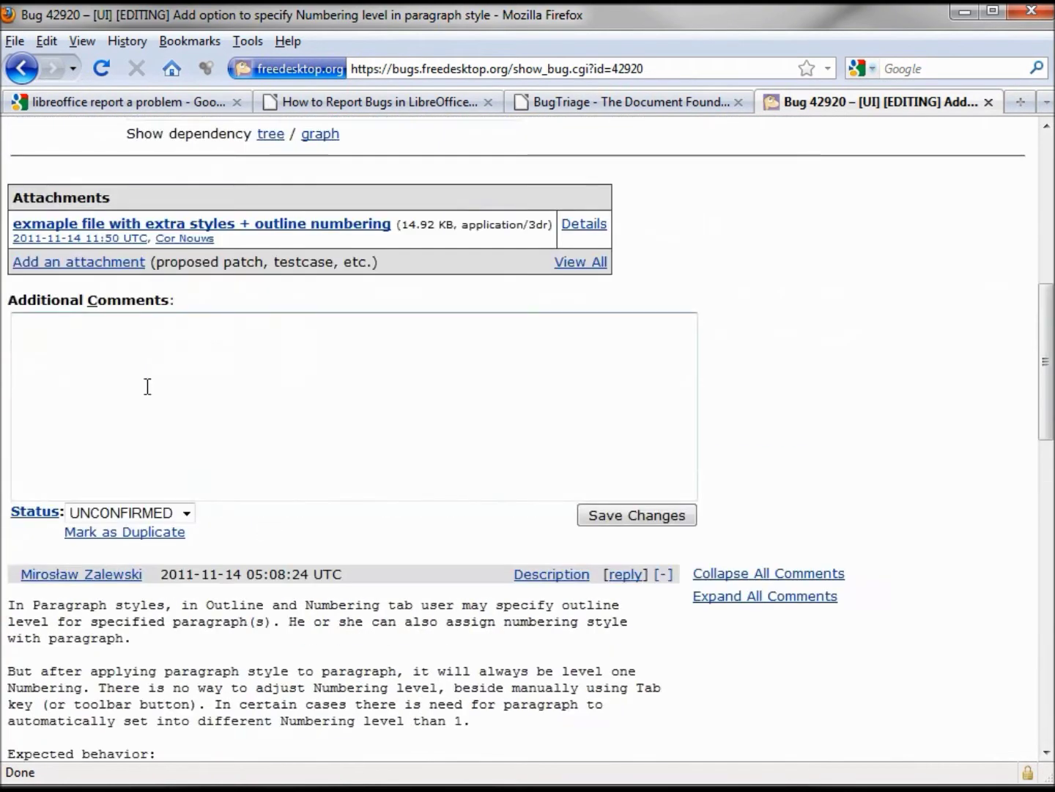
{"action": "left_click", "coordinate": [21, 67]}
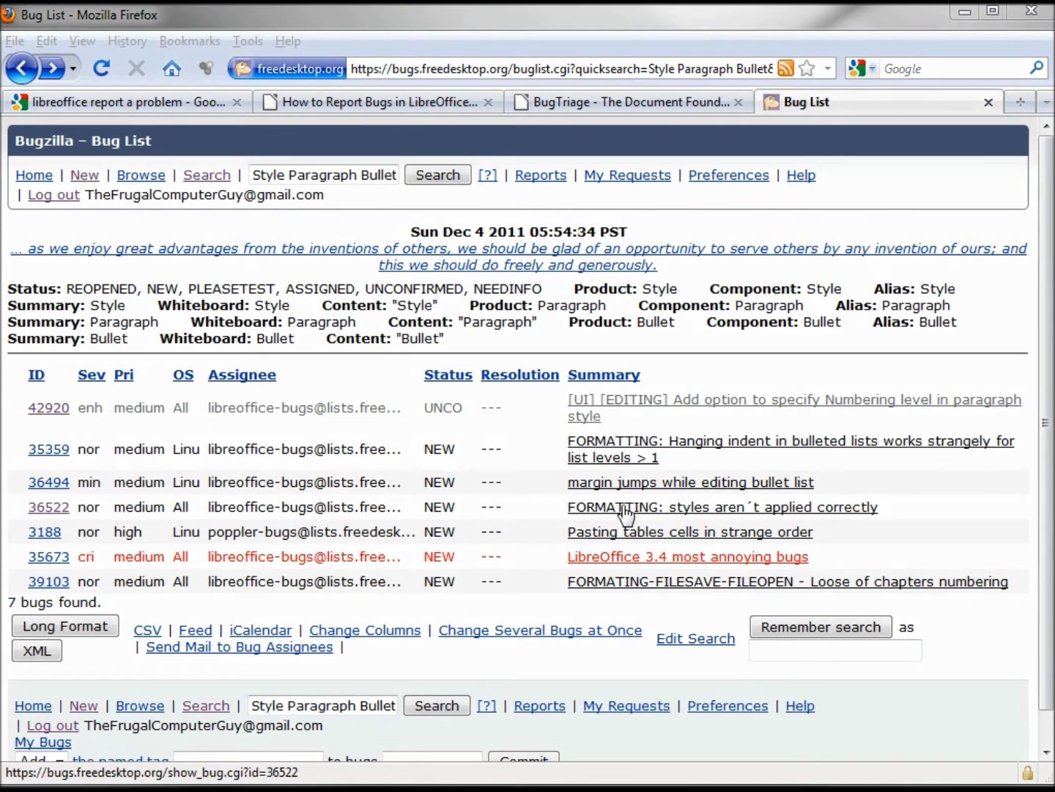
- Open bug 36522 'FORMATTING: styles aren´t applied correctly' and focus the Additional Comments box
{"action": "left_click", "coordinate": [788, 509]}
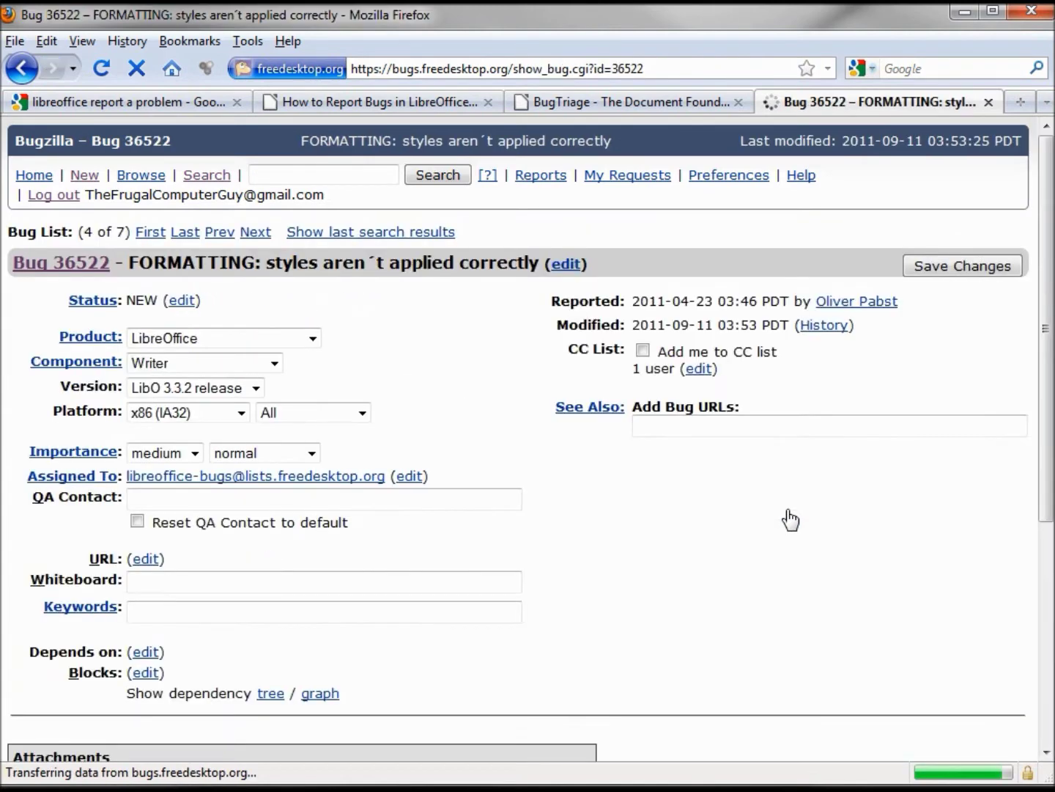
{"action": "scroll", "coordinate": [790, 519], "scroll_direction": "down", "scroll_amount": 4}
{"action": "scroll", "coordinate": [790, 519], "scroll_direction": "down", "scroll_amount": 3}
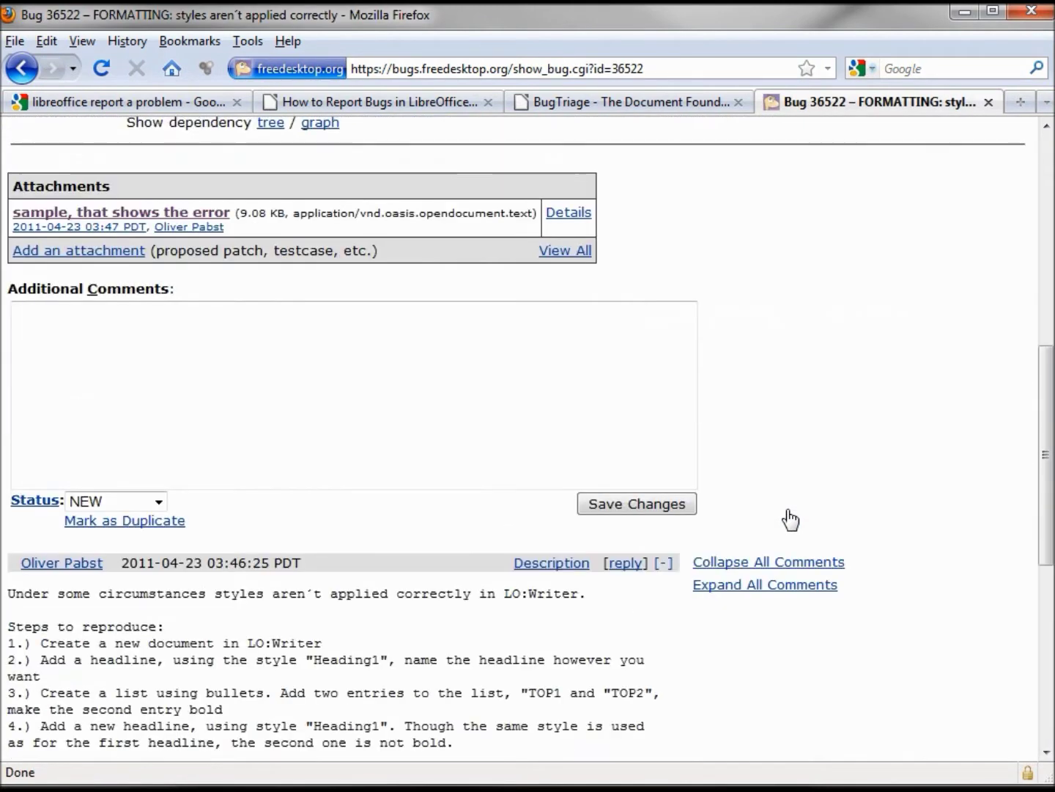
{"action": "scroll", "coordinate": [790, 519], "scroll_direction": "down", "scroll_amount": 3}
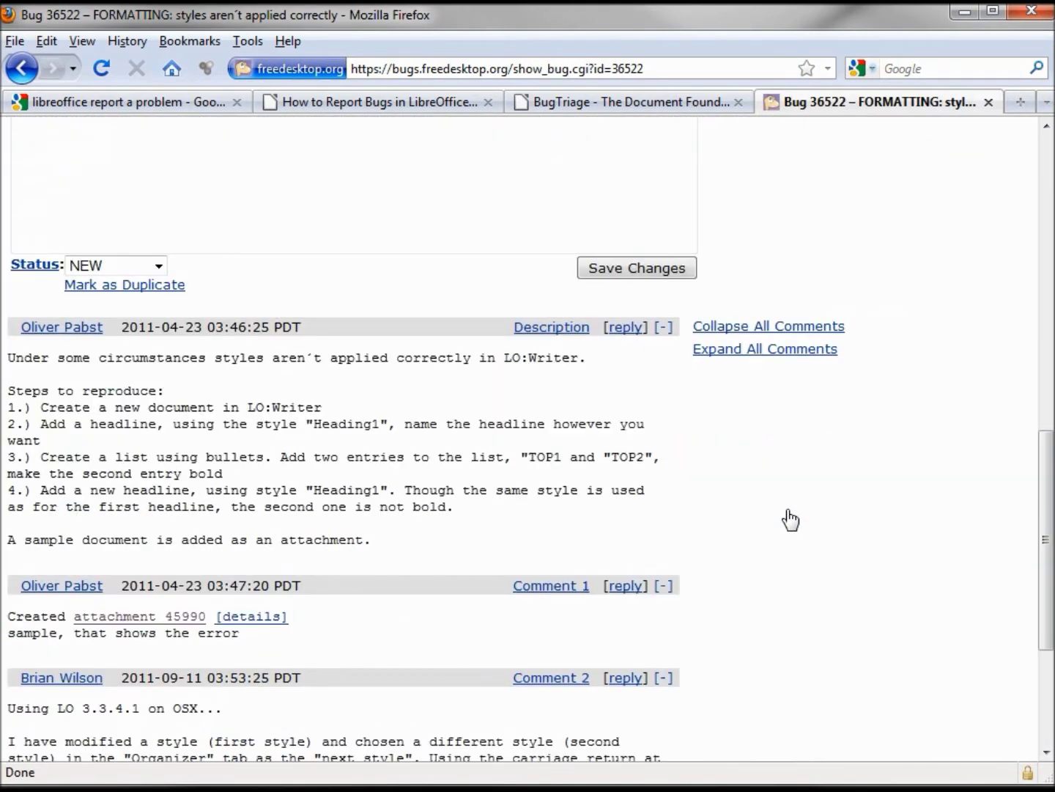
{"action": "scroll", "coordinate": [790, 519], "scroll_direction": "down", "scroll_amount": 5}
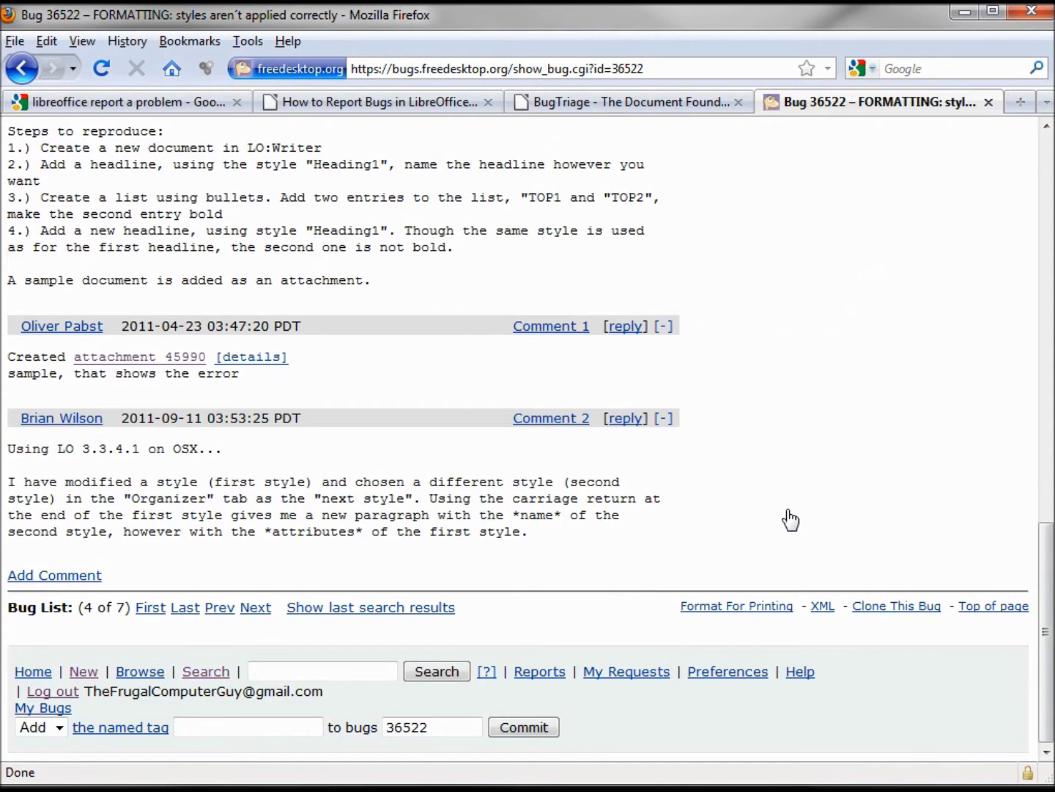
{"action": "scroll", "coordinate": [787, 511], "scroll_direction": "up", "scroll_amount": 2}
{"action": "scroll", "coordinate": [787, 512], "scroll_direction": "up", "scroll_amount": 6}
{"action": "scroll", "coordinate": [787, 509], "scroll_direction": "up", "scroll_amount": 2}
{"action": "scroll", "coordinate": [787, 509], "scroll_direction": "up", "scroll_amount": 4}
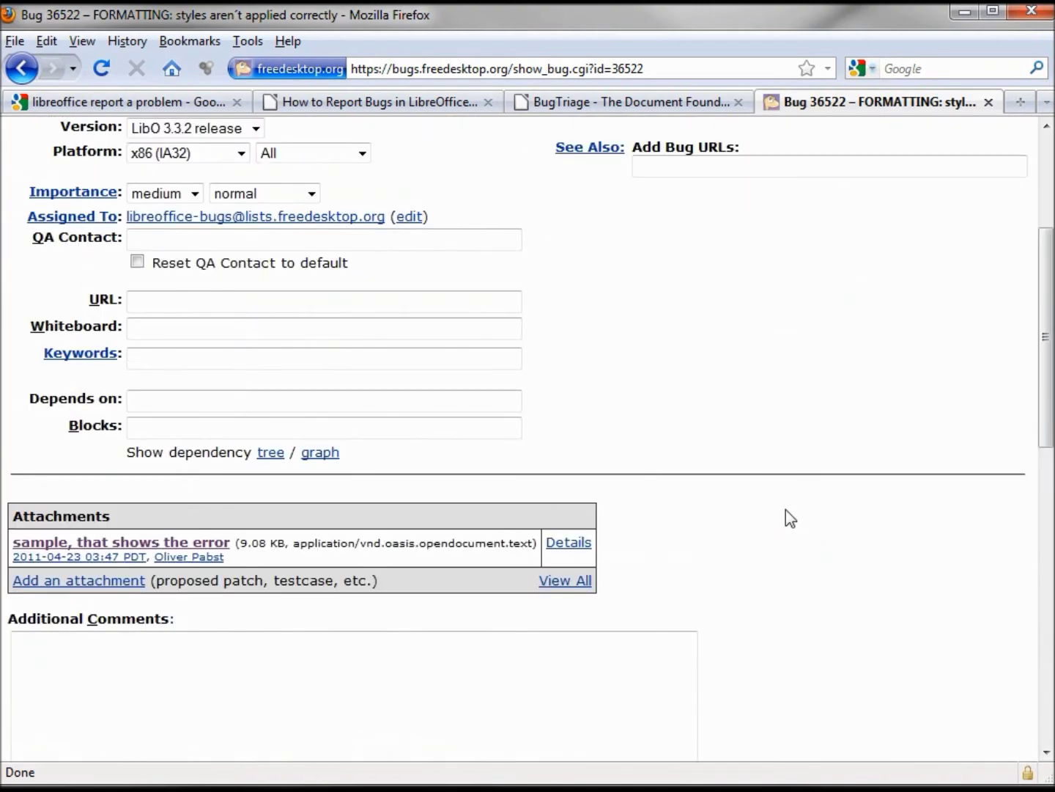
{"action": "scroll", "coordinate": [785, 510], "scroll_direction": "up", "scroll_amount": 5}
{"action": "scroll", "coordinate": [786, 509], "scroll_direction": "down", "scroll_amount": 7}
{"action": "scroll", "coordinate": [784, 498], "scroll_direction": "down", "scroll_amount": 4}
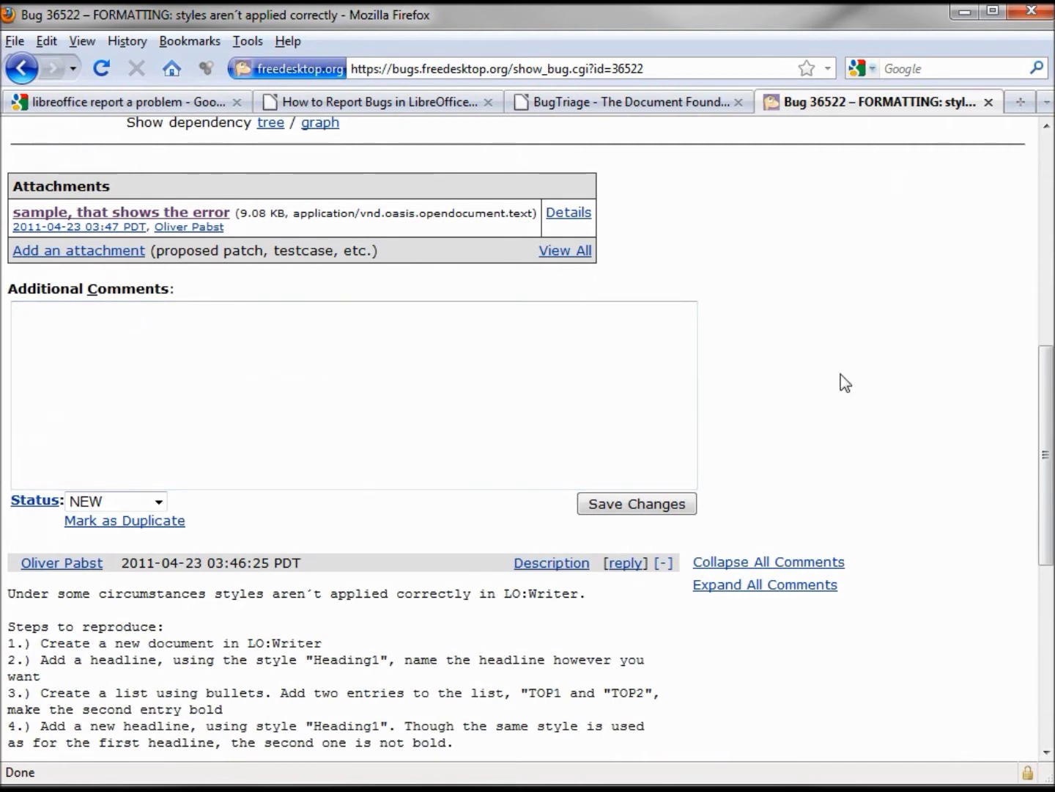
{"action": "left_click", "coordinate": [627, 387]}
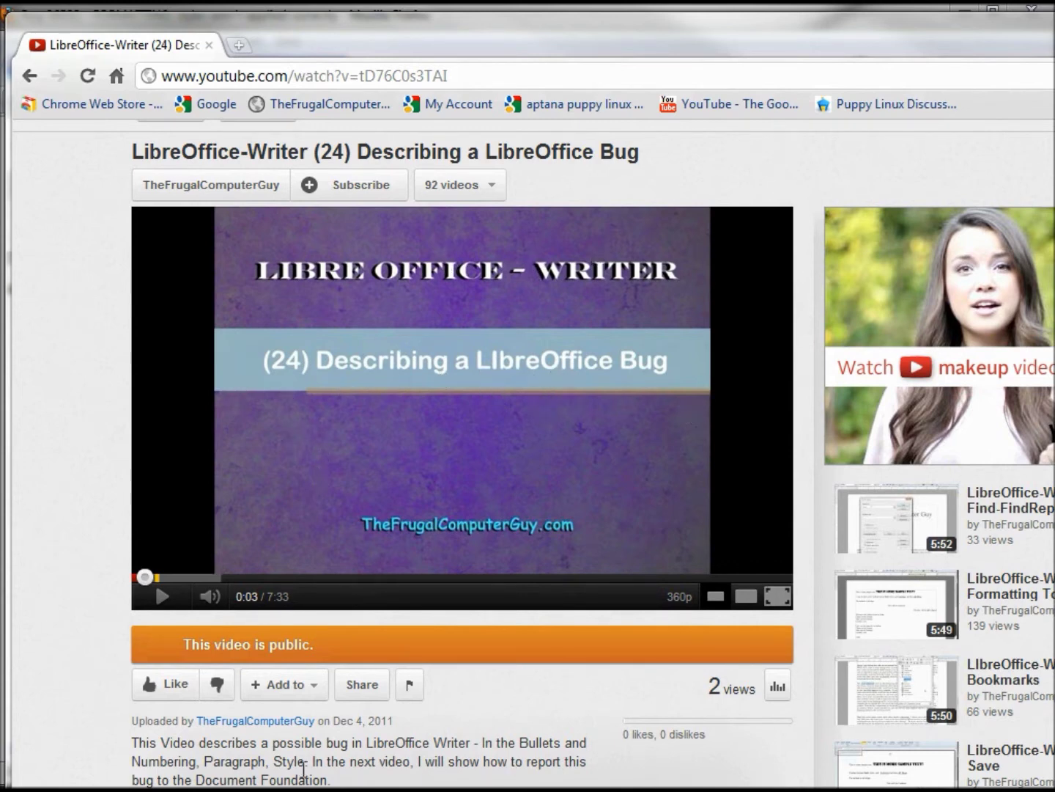
- Reveal the video's youtu.be short link through YouTube's Share option
{"action": "left_click", "coordinate": [361, 688]}
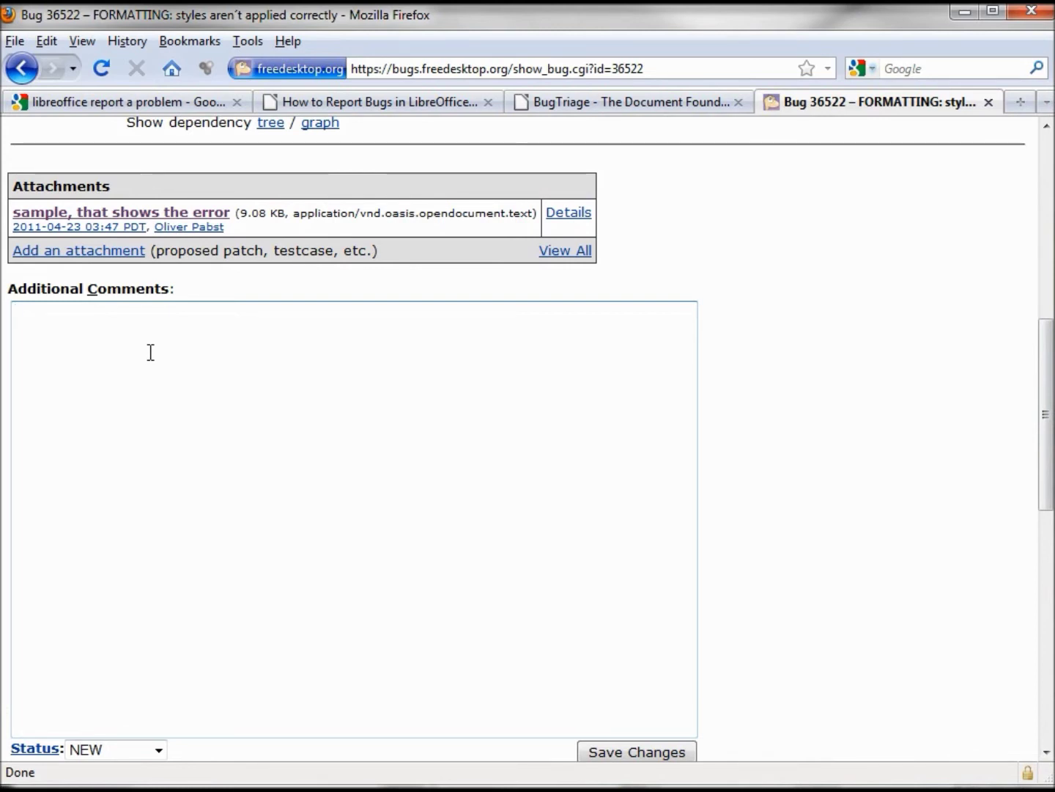
- Paste the prepared Writer behaviour description with the youtu.be link into the comment
{"action": "type", "text": "I have found similar behavior in LibreOffice Writer, 3.4.4 using a Windows 7 operating system.  My issue is with the Bullets and Numbering Paragraph Style functionality.  The Bullets and Numbering 'paragraph style' does not work as well as the 'list style'  The entire problem/issue is shown in video:  http://youtu.be/tD76C0s3TAI  Please review the video and let me know if the functionality is working as you intended."}
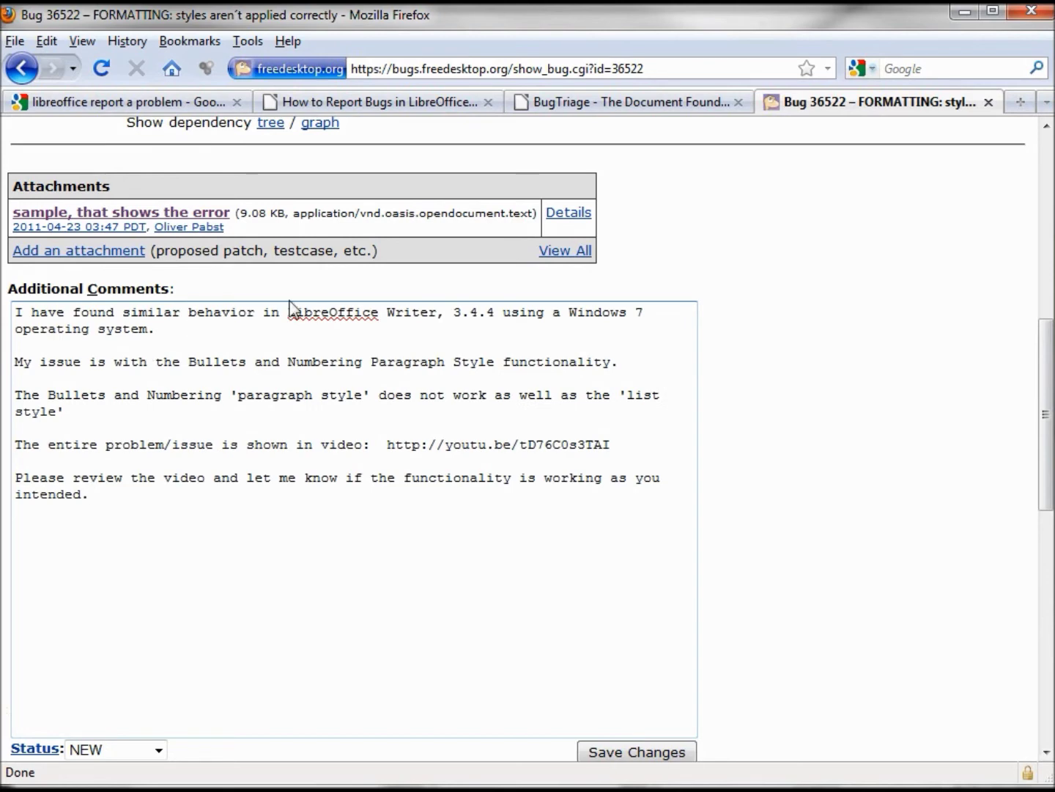
{"action": "scroll", "coordinate": [564, 360], "scroll_direction": "up", "scroll_amount": 6}
{"action": "scroll", "coordinate": [564, 360], "scroll_direction": "up", "scroll_amount": 6}
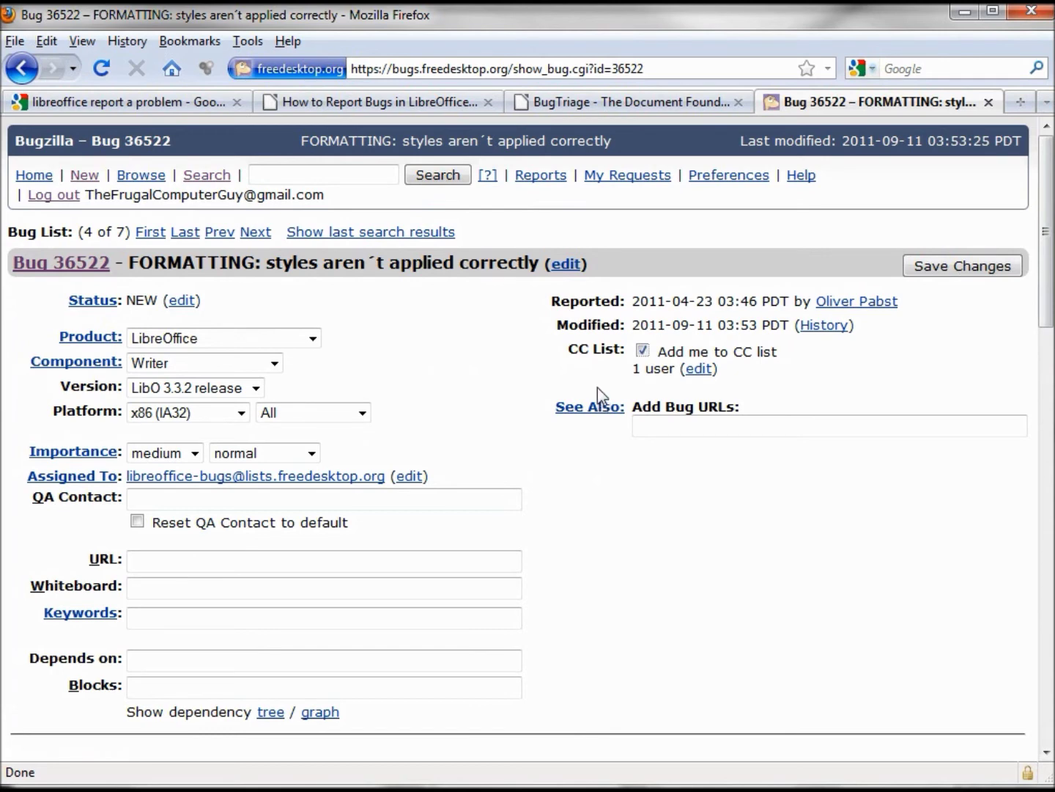
{"action": "scroll", "coordinate": [597, 380], "scroll_direction": "down", "scroll_amount": 5}
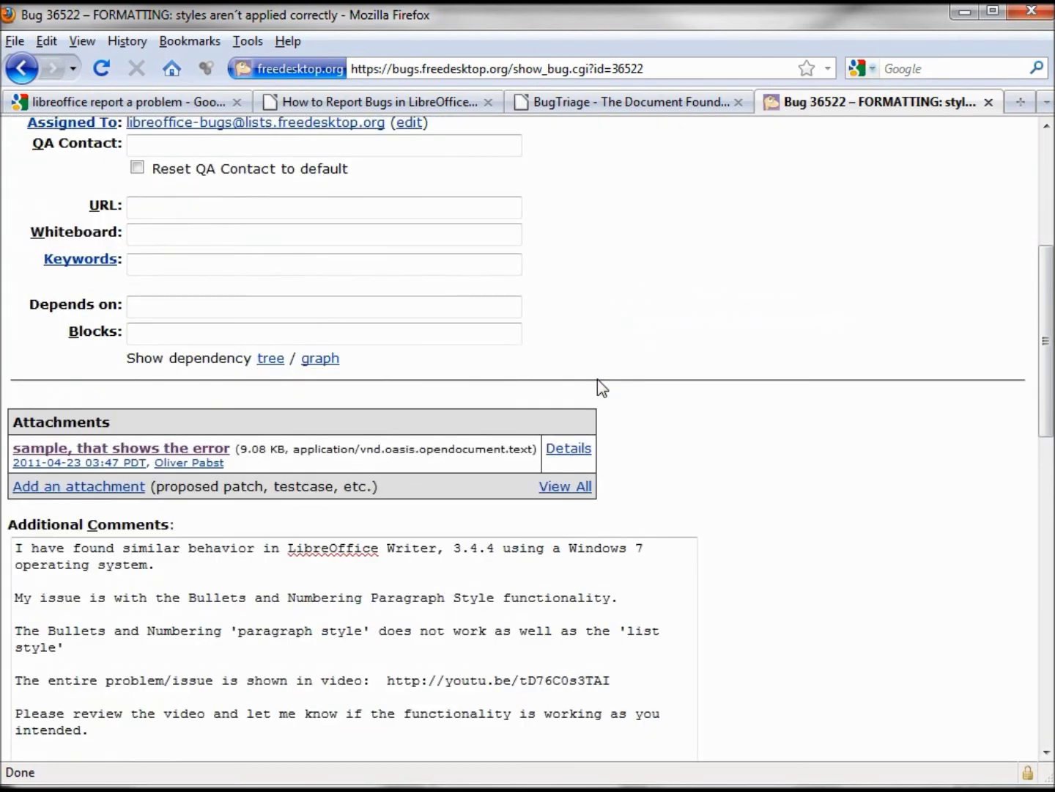
{"action": "scroll", "coordinate": [596, 379], "scroll_direction": "down", "scroll_amount": 5}
{"action": "scroll", "coordinate": [598, 379], "scroll_direction": "down", "scroll_amount": 2}
{"action": "scroll", "coordinate": [599, 379], "scroll_direction": "down", "scroll_amount": 8}
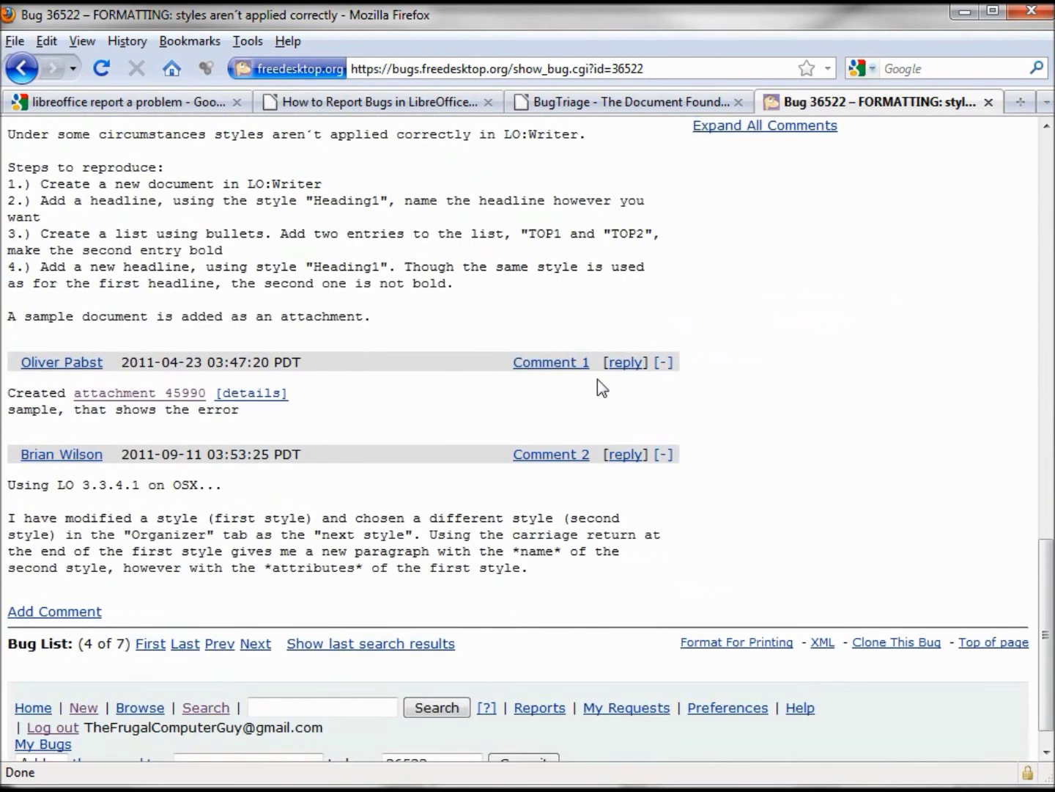
{"action": "scroll", "coordinate": [597, 379], "scroll_direction": "up", "scroll_amount": 12}
{"action": "scroll", "coordinate": [599, 376], "scroll_direction": "down", "scroll_amount": 3}
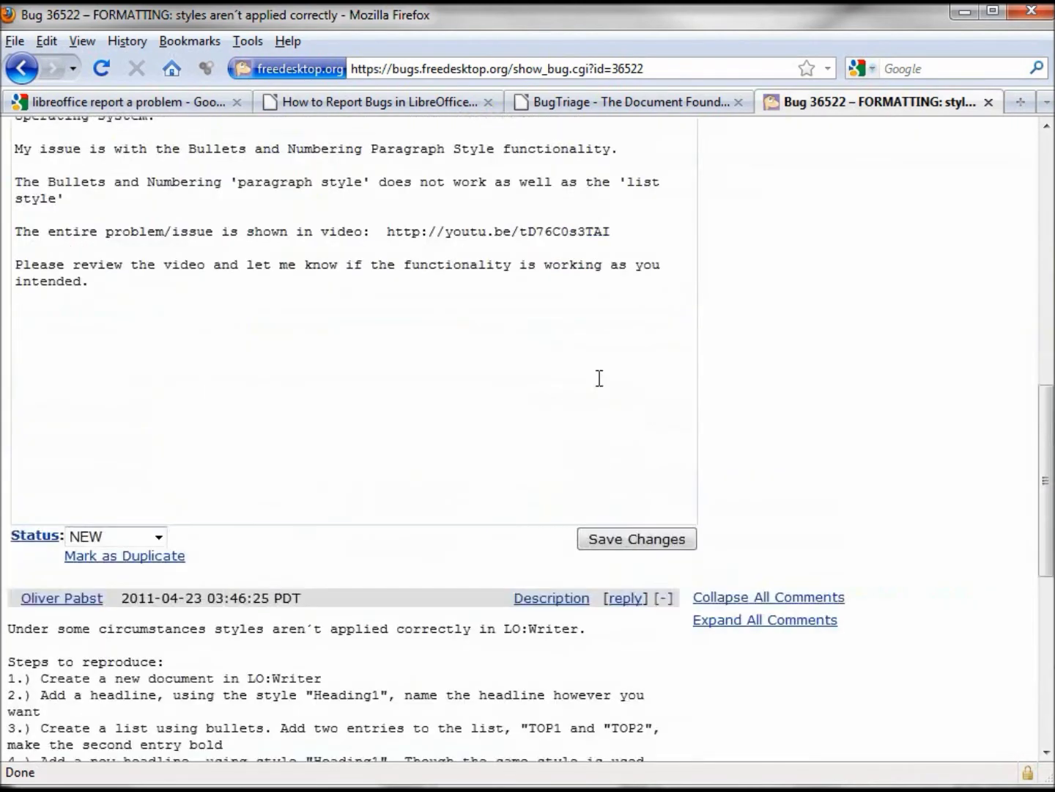
{"action": "scroll", "coordinate": [599, 376], "scroll_direction": "up", "scroll_amount": 2}
- Save the changes to post the new comment and CC addition on bug 36522
{"action": "left_click", "coordinate": [647, 720]}
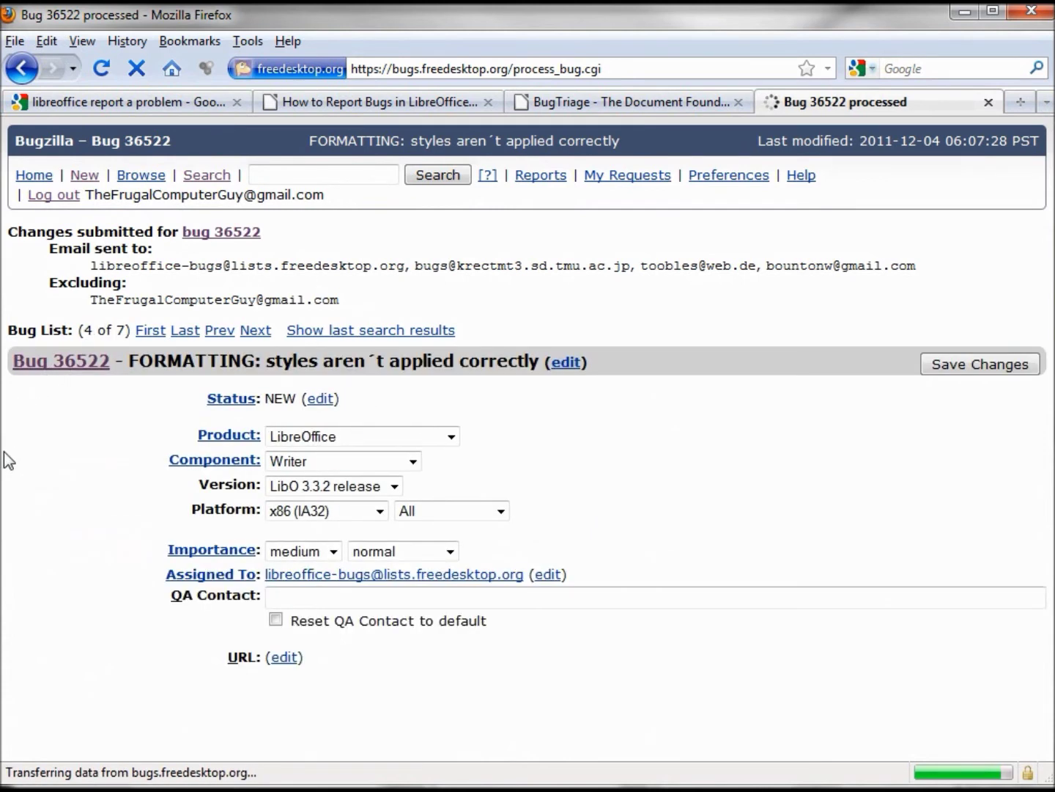
{"action": "scroll", "coordinate": [6, 460], "scroll_direction": "down", "scroll_amount": 5}
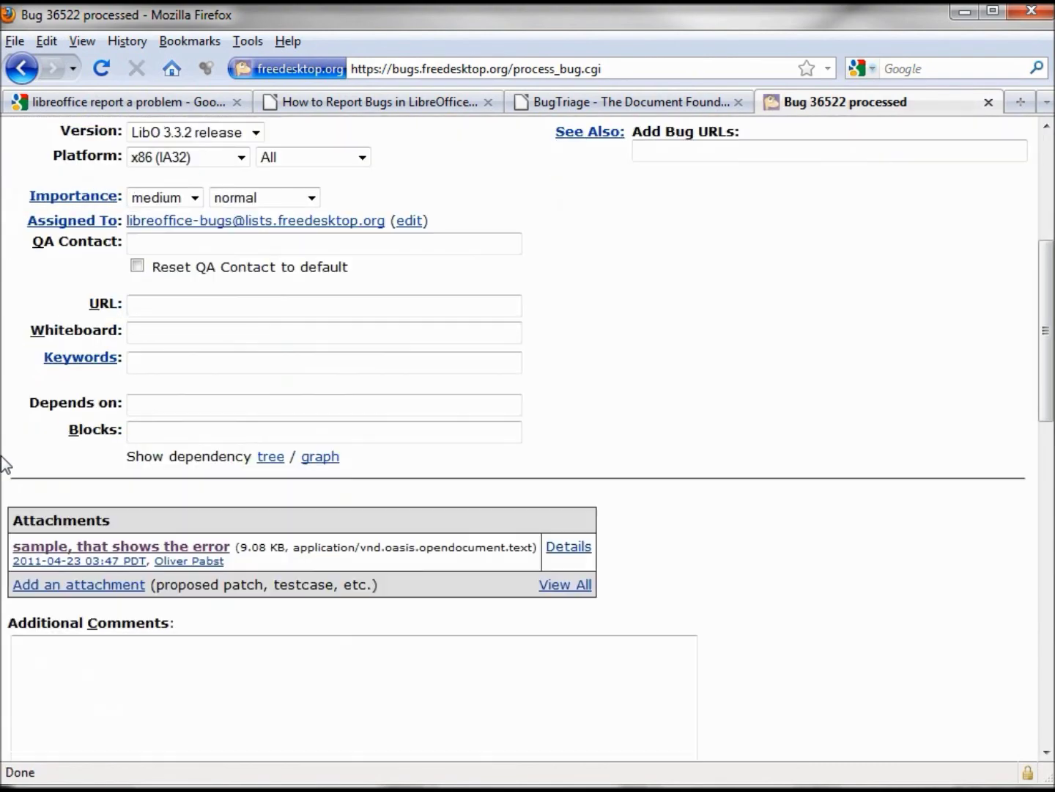
{"action": "scroll", "coordinate": [3, 458], "scroll_direction": "down", "scroll_amount": 2}
{"action": "scroll", "coordinate": [2, 458], "scroll_direction": "down", "scroll_amount": 3}
{"action": "scroll", "coordinate": [3, 458], "scroll_direction": "down", "scroll_amount": 3}
{"action": "scroll", "coordinate": [2, 458], "scroll_direction": "down", "scroll_amount": 3}
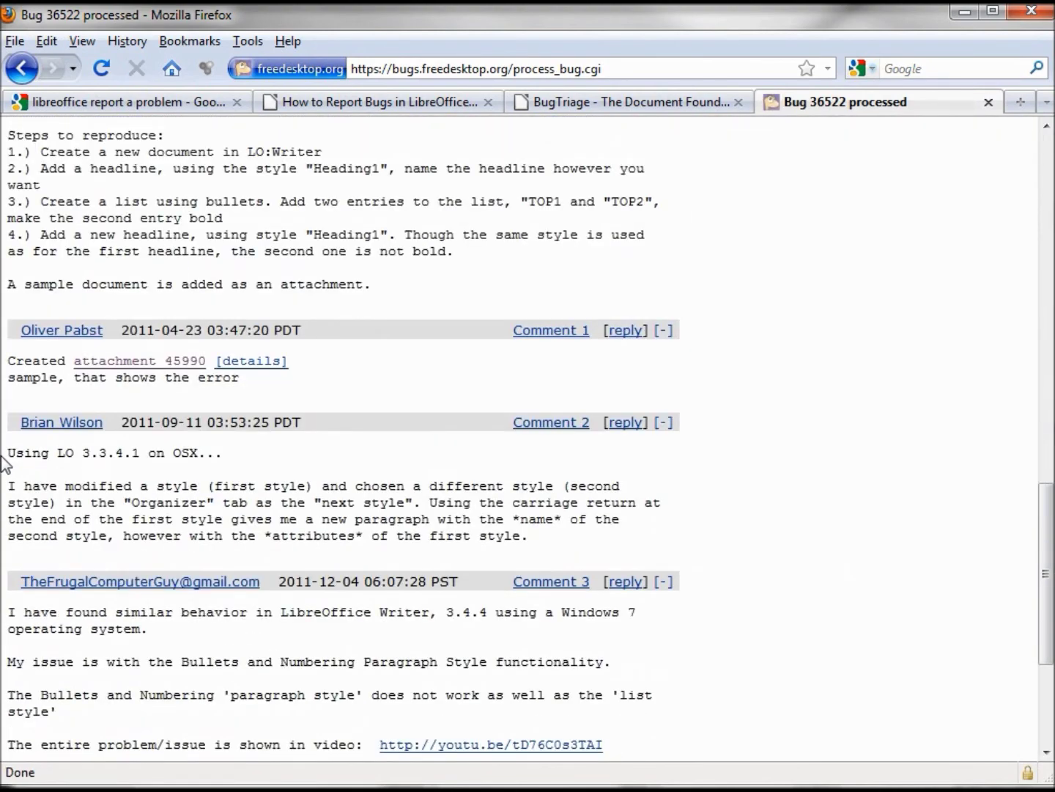
{"action": "scroll", "coordinate": [3, 459], "scroll_direction": "down", "scroll_amount": 5}
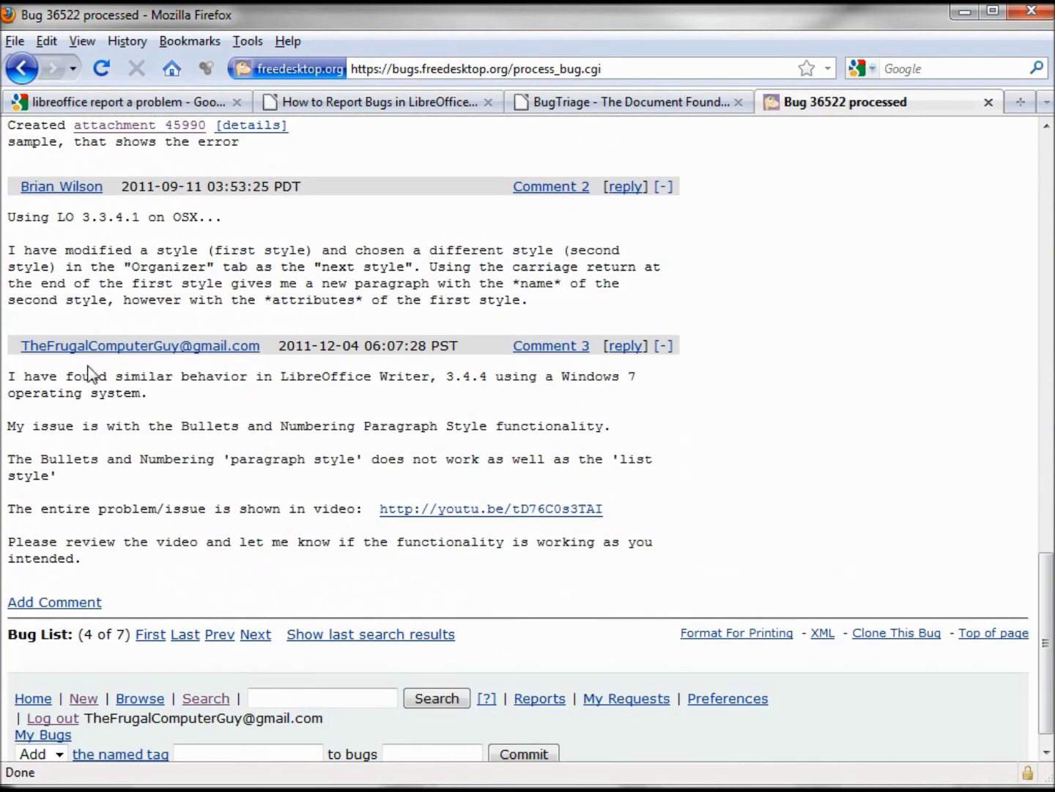